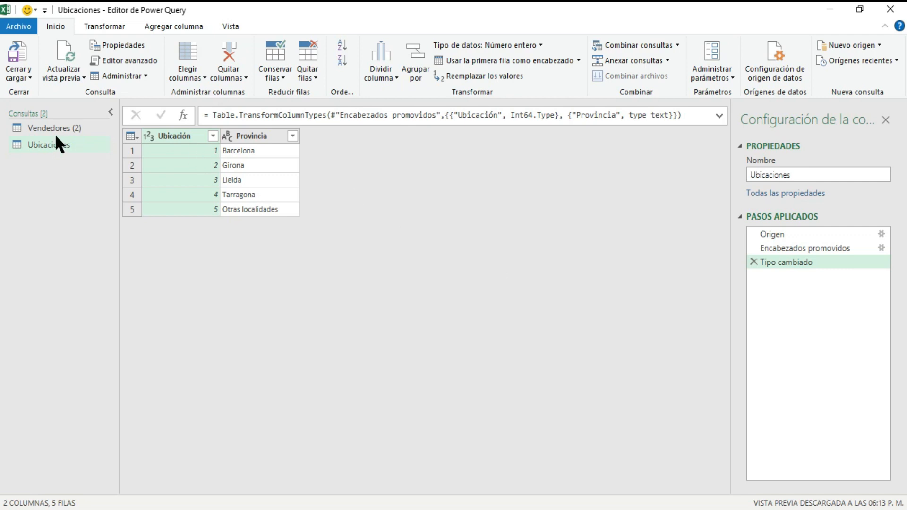
- Review the data in the Vendedores (2) and Ubicaciones queries and in the Ubicaciones workbook, finishing back in the Power Query editor
left_click(67, 129)
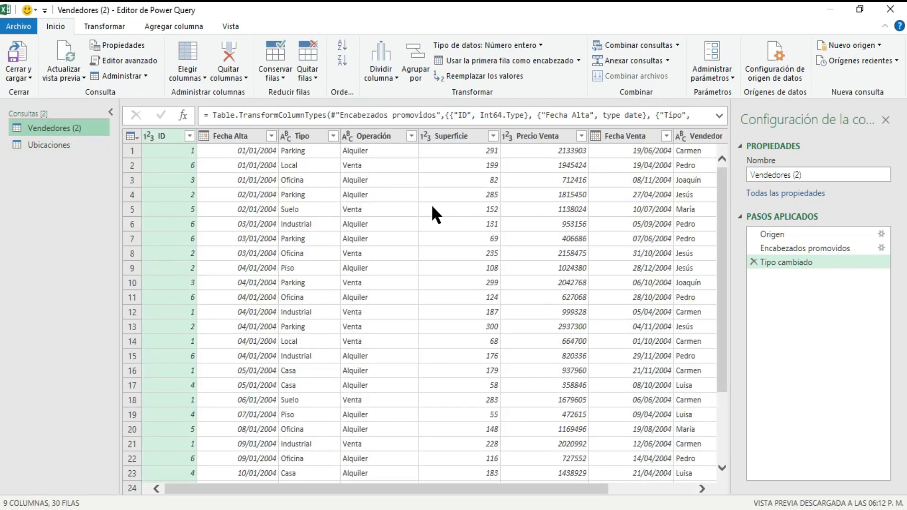
scroll(432, 208, "down", 3)
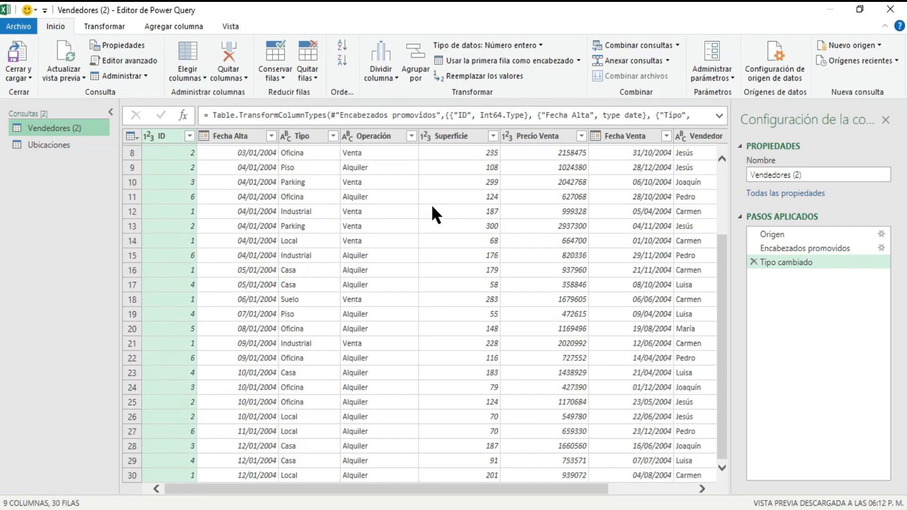
scroll(432, 208, "up", 3)
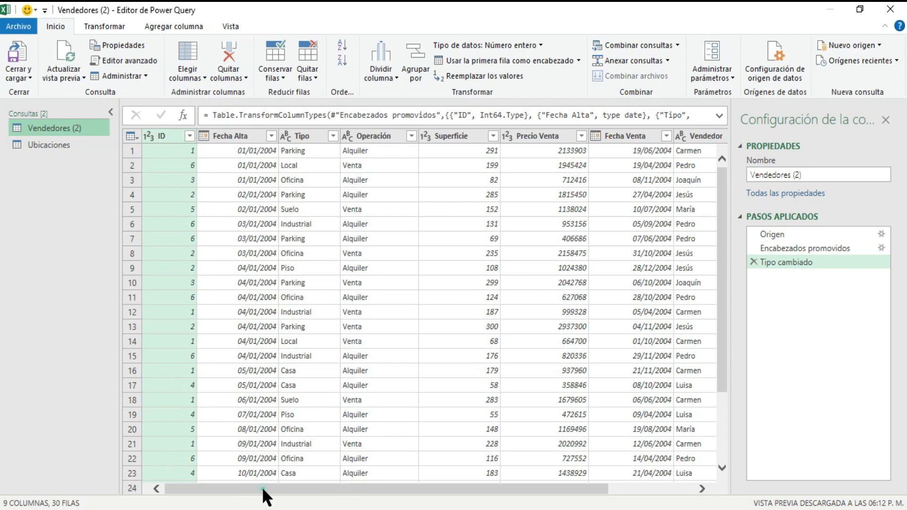
left_click_drag(263, 489, 400, 489)
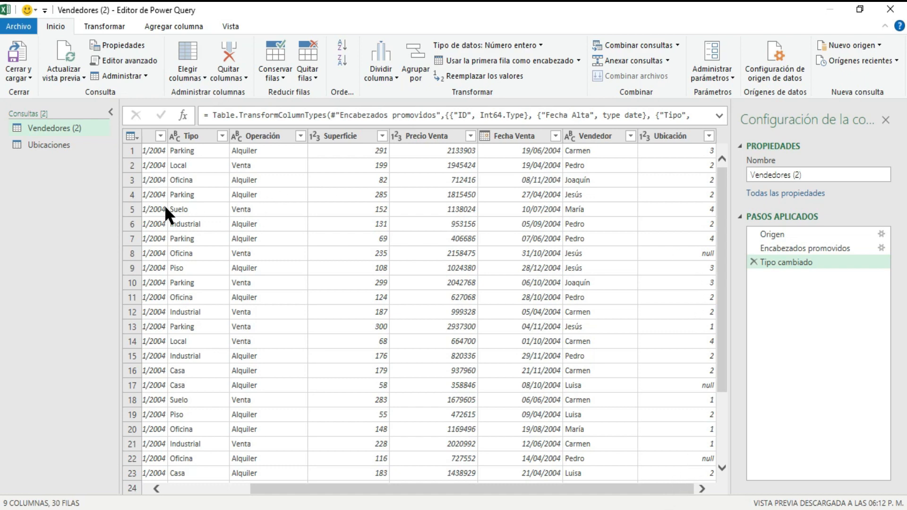
left_click(60, 147)
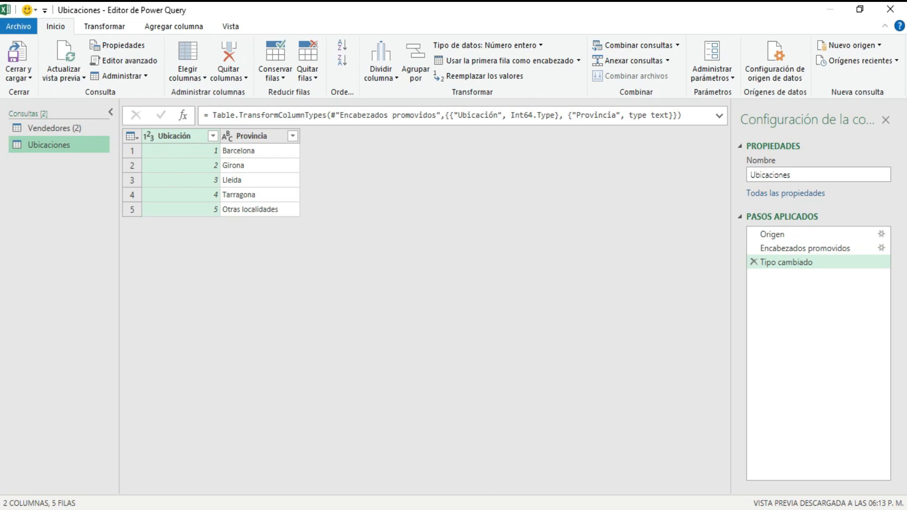
mouse_move(453, 496)
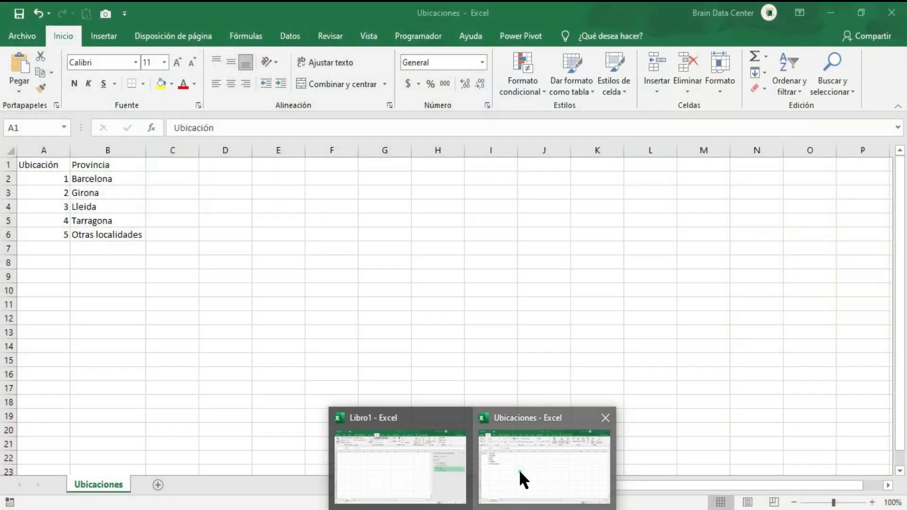
left_click(518, 469)
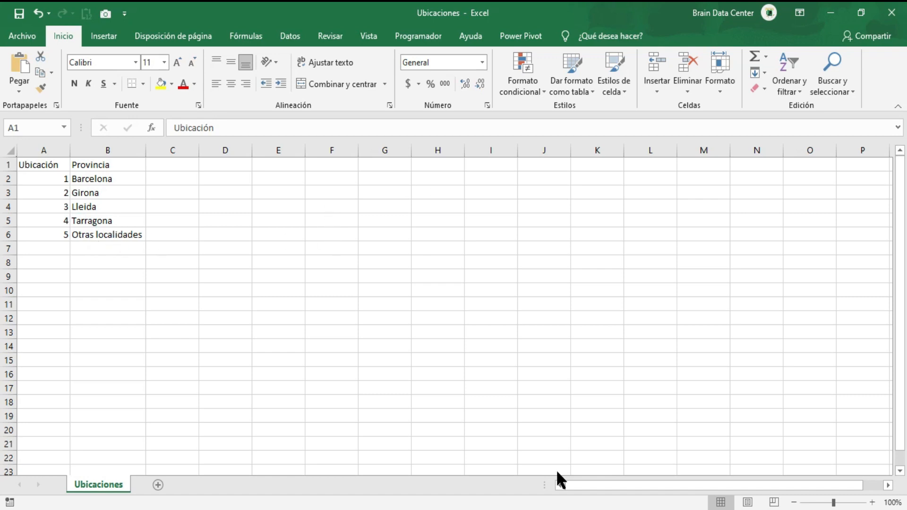
mouse_move(473, 508)
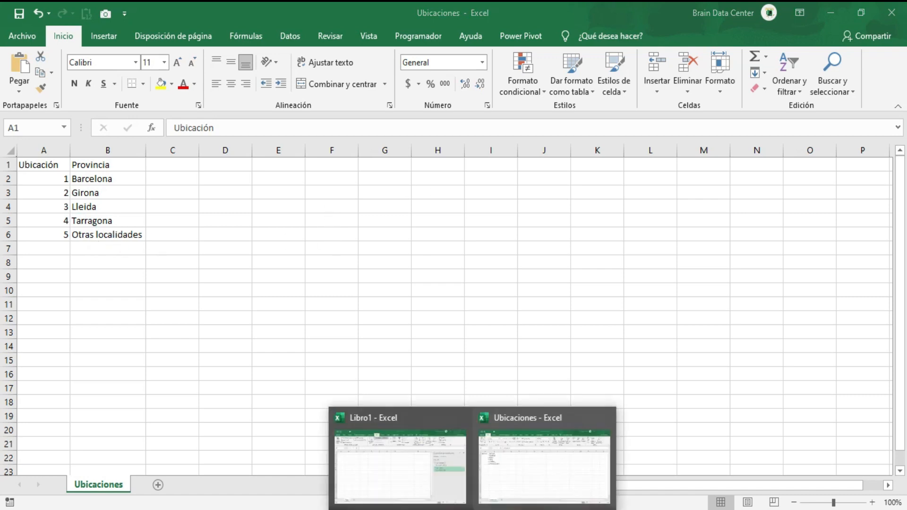
left_click(444, 466)
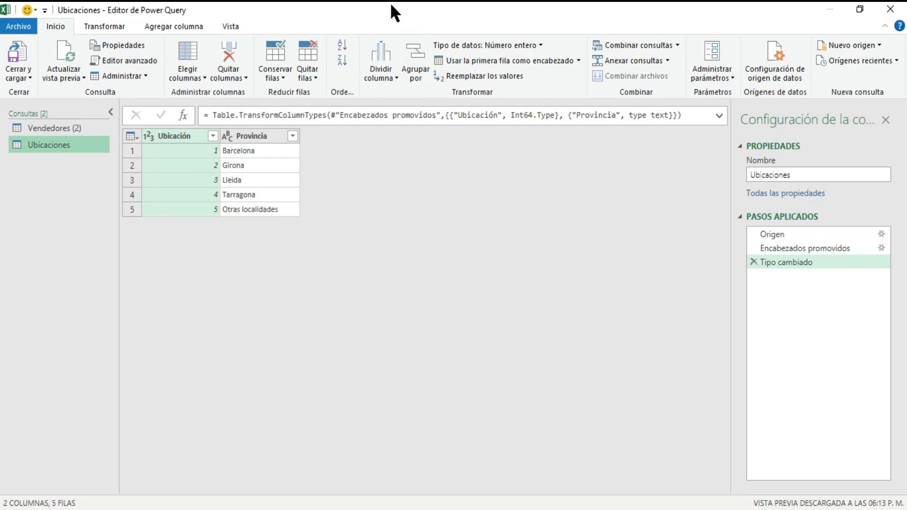
- Start combining Vendedores (2) into a new query, with Ubicaciones as the second table
left_click(88, 125)
left_click(677, 45)
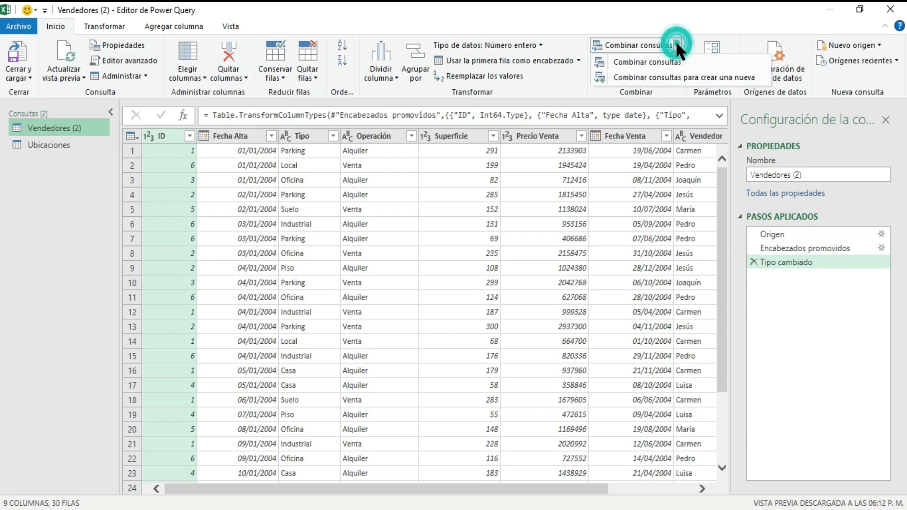
left_click(674, 78)
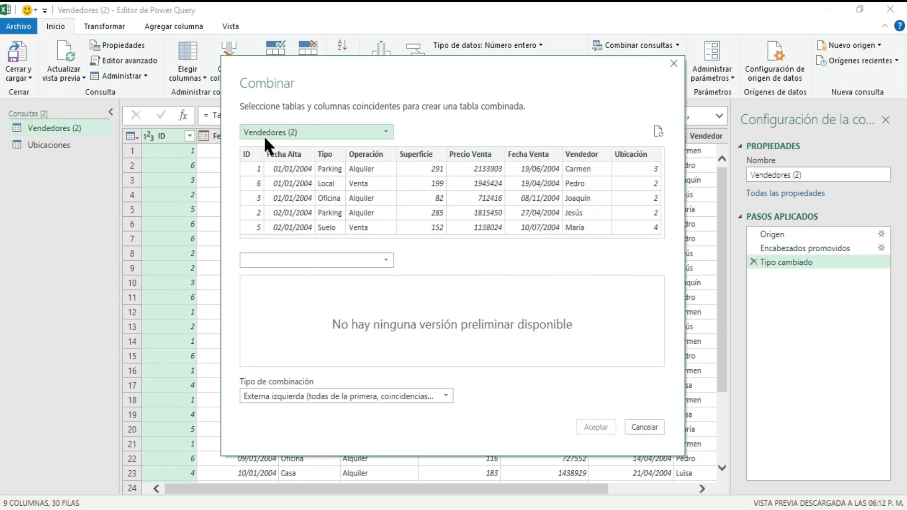
left_click(384, 260)
left_click(310, 277)
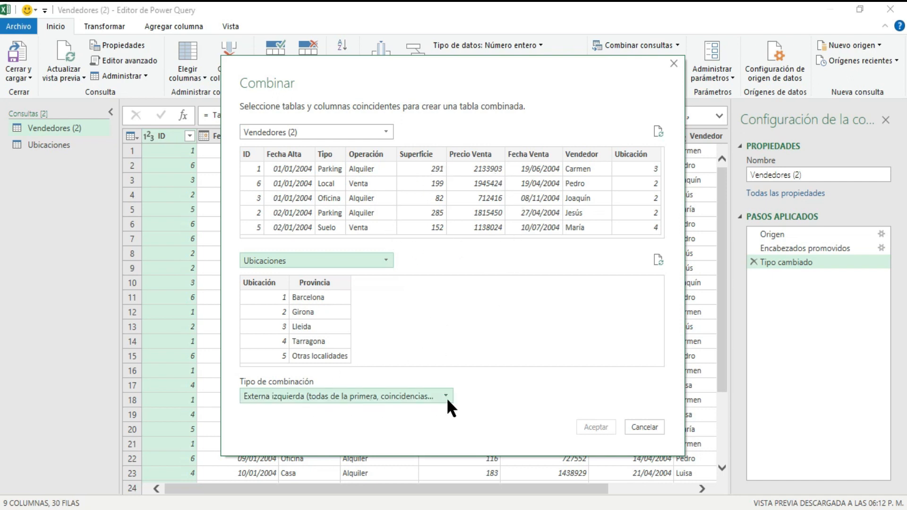
- Combine the tables with an Externa derecha join, matching them on the Ubicación column of each
left_click(330, 390)
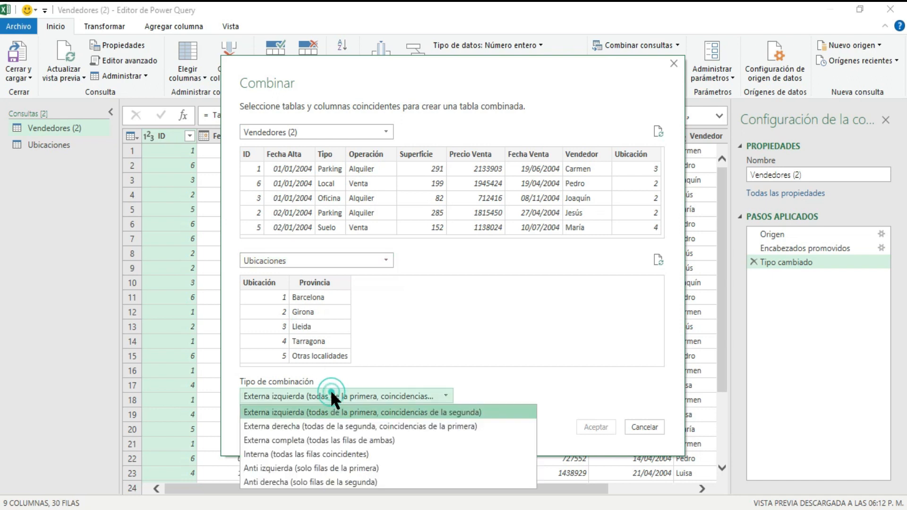
left_click(313, 425)
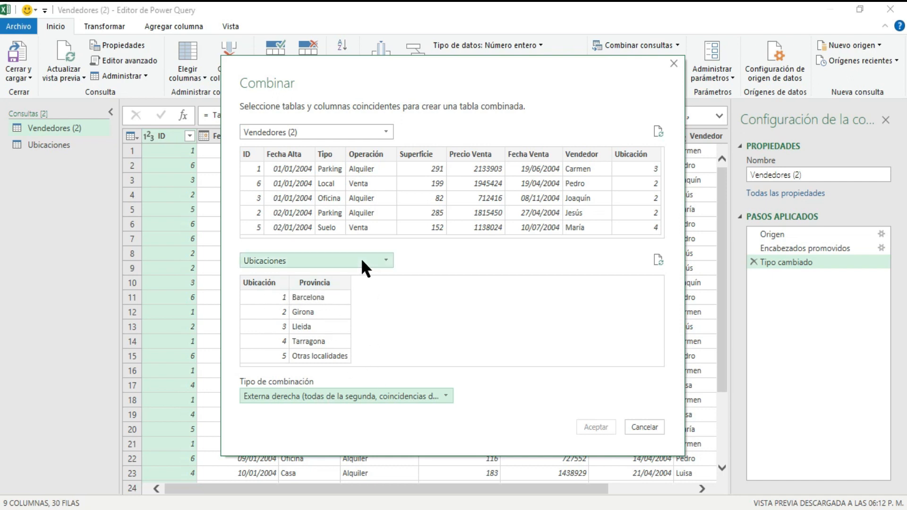
left_click(265, 282)
left_click(630, 154)
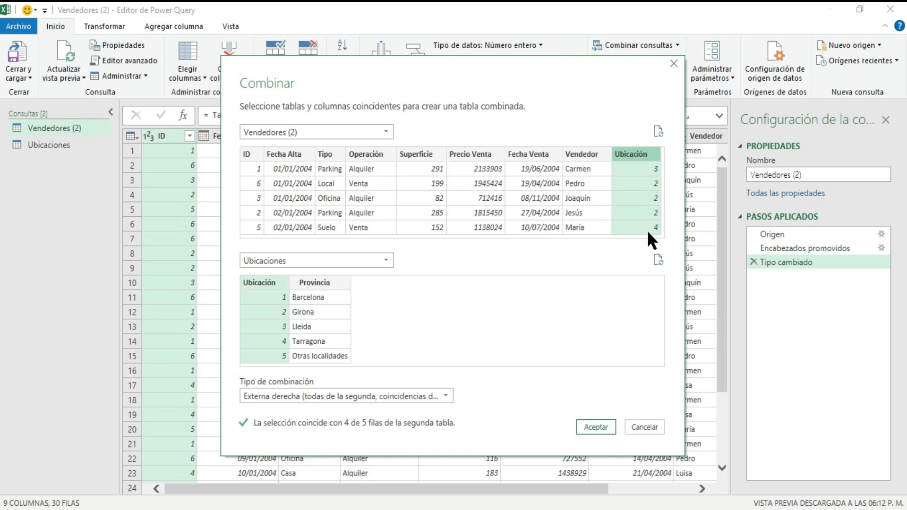
left_click(596, 427)
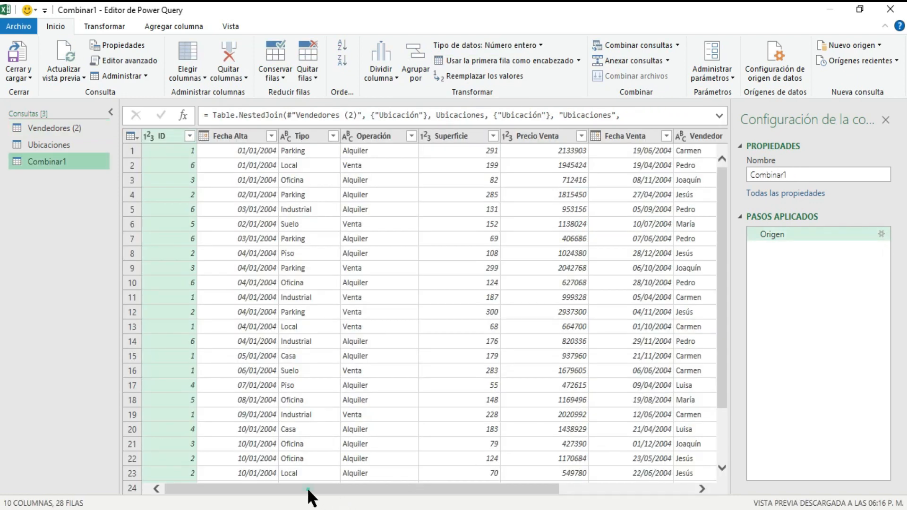
- Expand the Ubicaciones table column to include only Provincia, keeping the original column name as prefix
left_click_drag(308, 487, 503, 494)
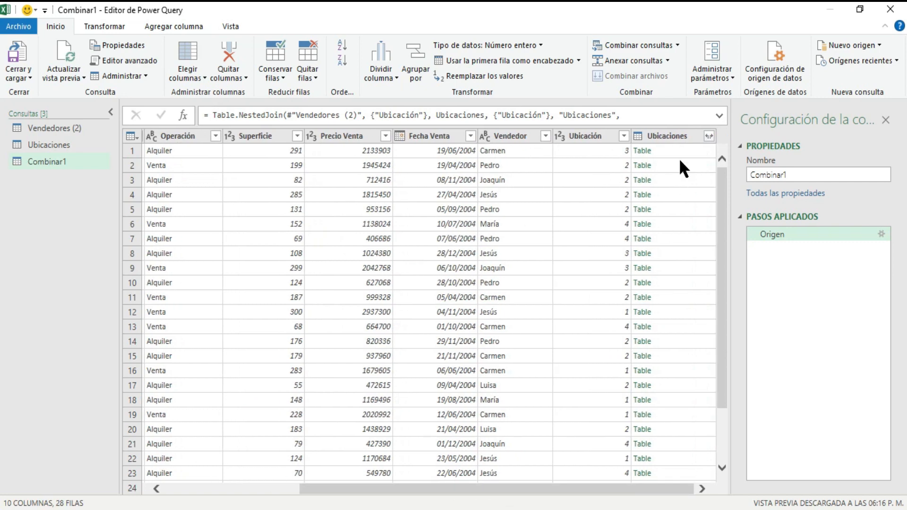
scroll(661, 197, "down", 2)
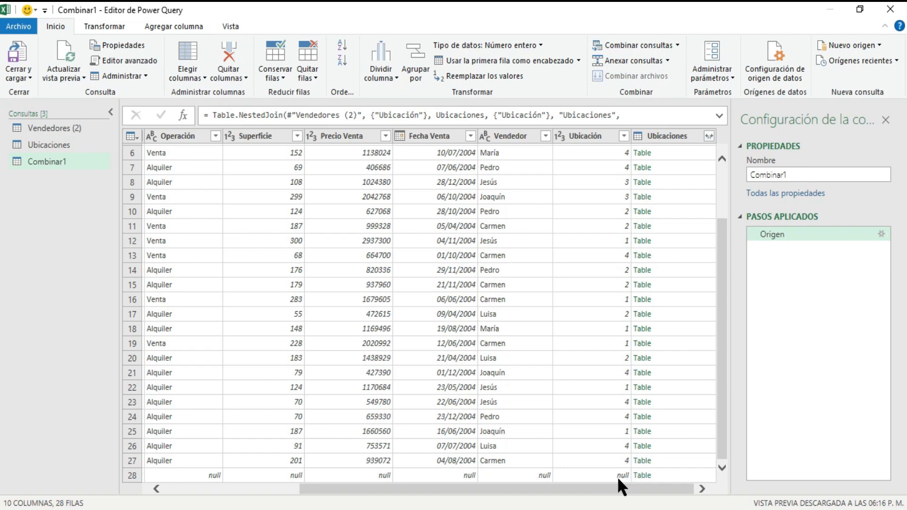
left_click_drag(375, 492, 474, 482)
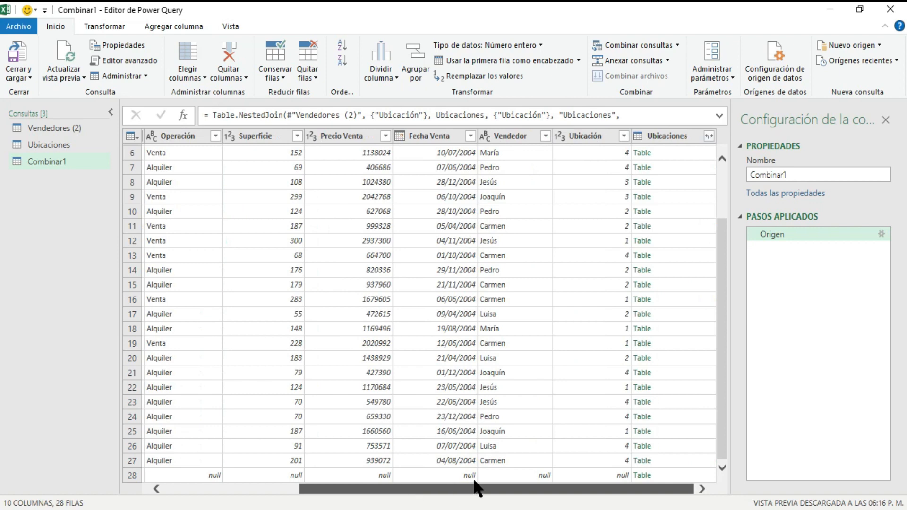
left_click(709, 136)
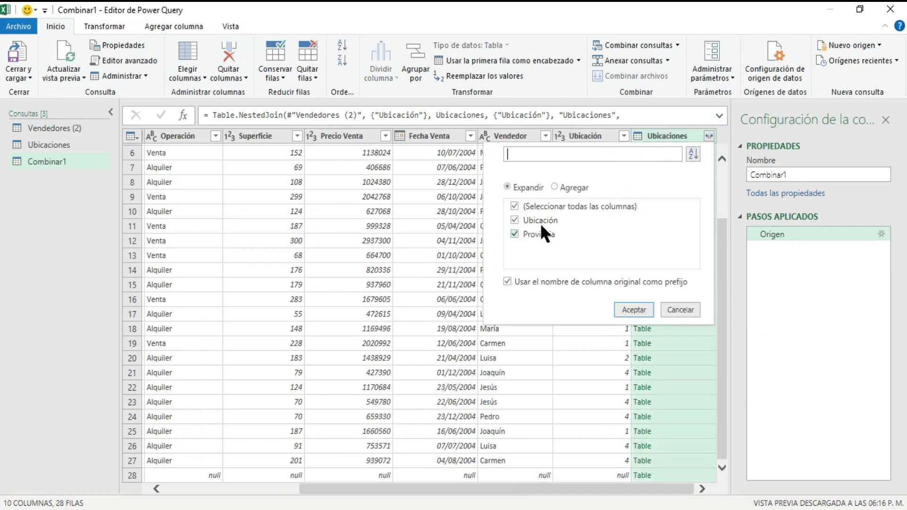
left_click(515, 206)
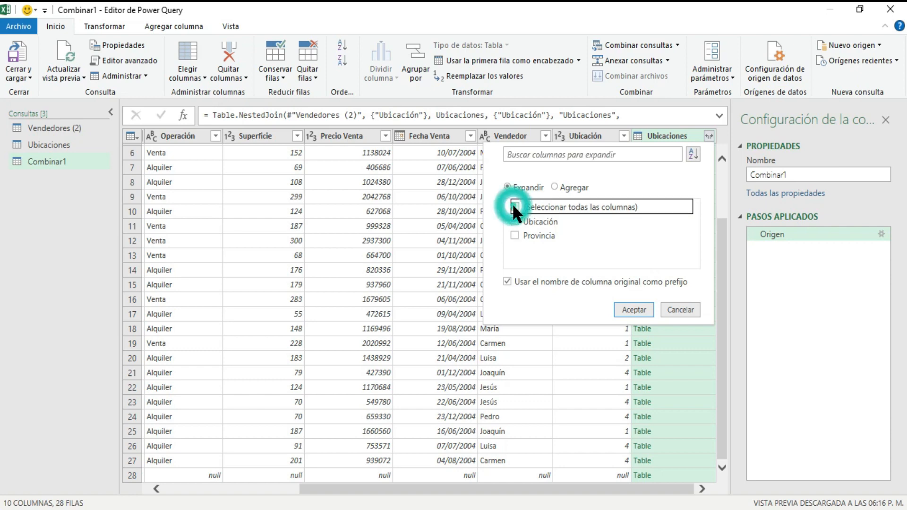
left_click(515, 235)
left_click(634, 310)
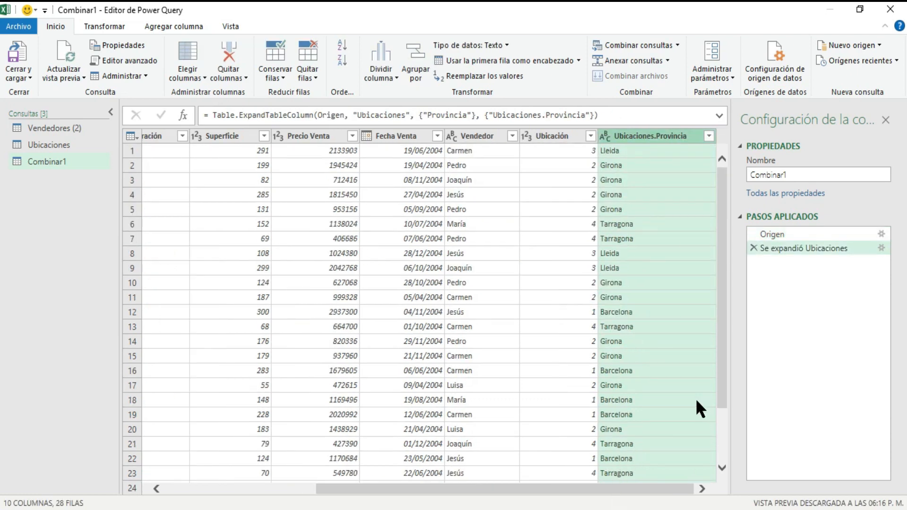
- Check the combined rows down to the last one and rename the Combinar1 query as ExtDerecha
scroll(694, 399, "down", 2)
left_click_drag(582, 486, 634, 486)
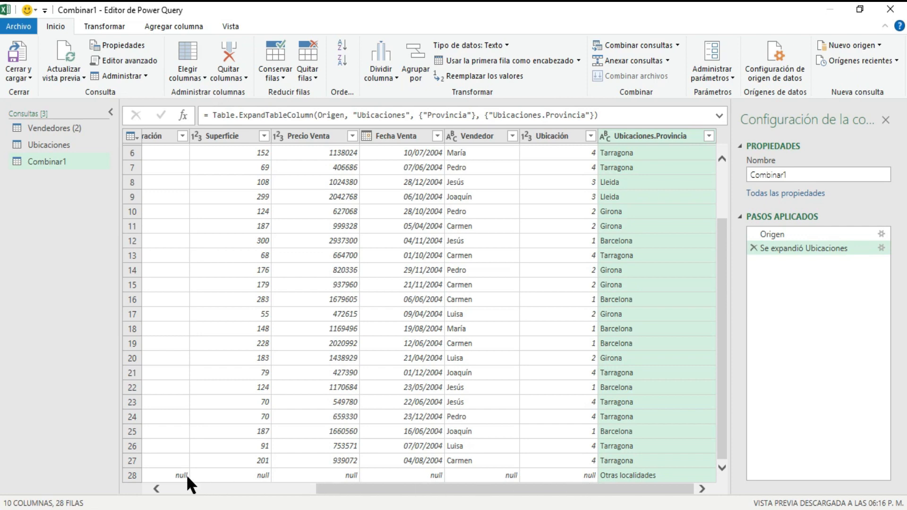
scroll(651, 400, "up", 2)
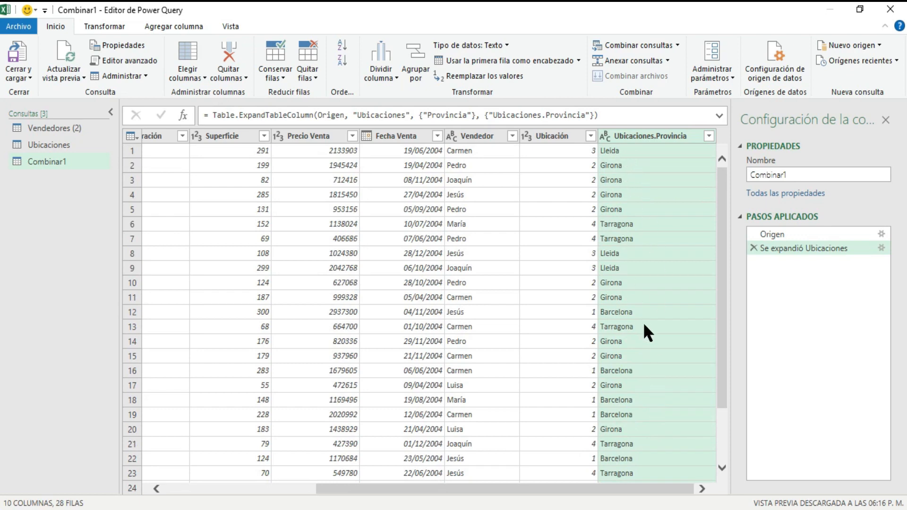
scroll(645, 326, "down", 2)
scroll(645, 326, "up", 2)
double_click(60, 155)
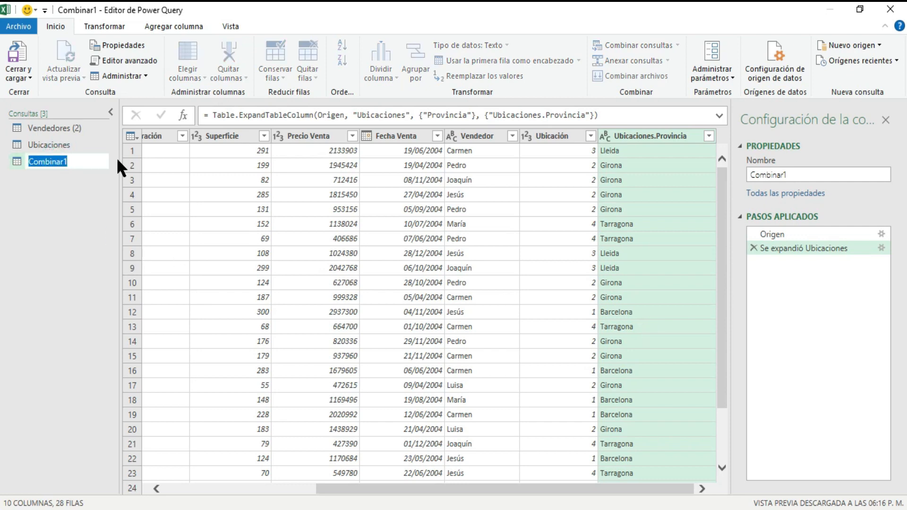
type("Ext")
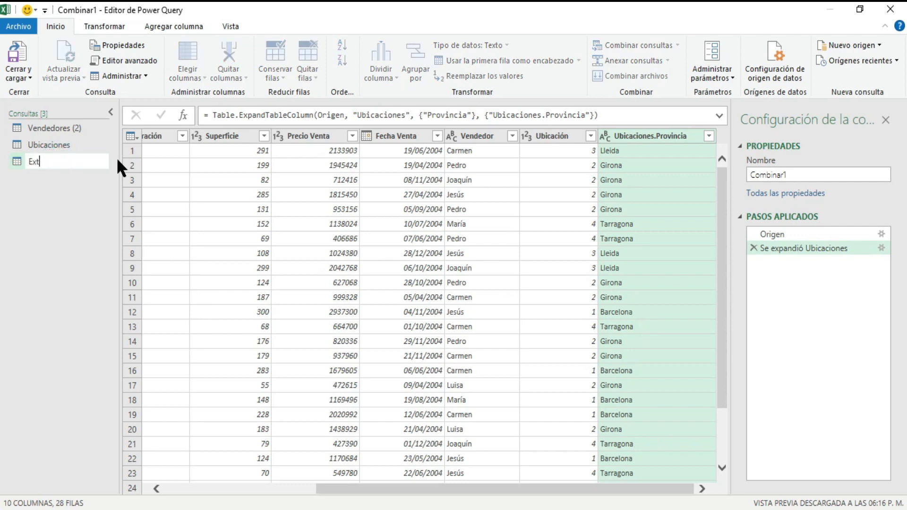
type("Derecha")
key("Return")
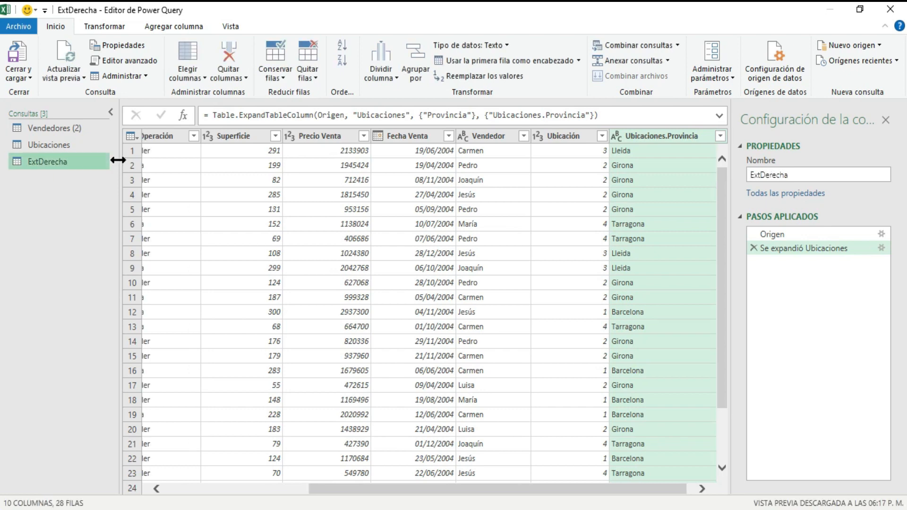